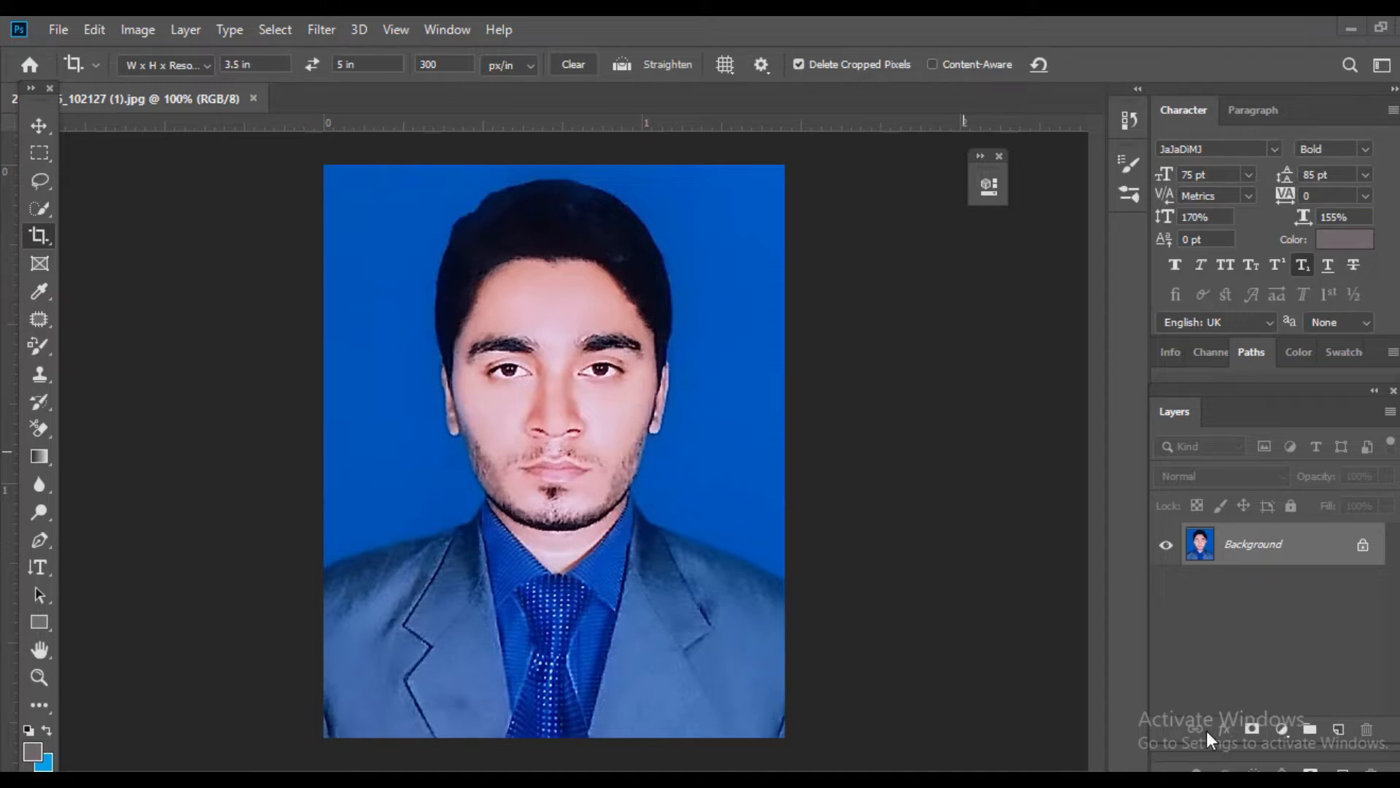
# Step: Close the collapsed floating panel beside the portrait photo
pyautogui.click(999, 156)
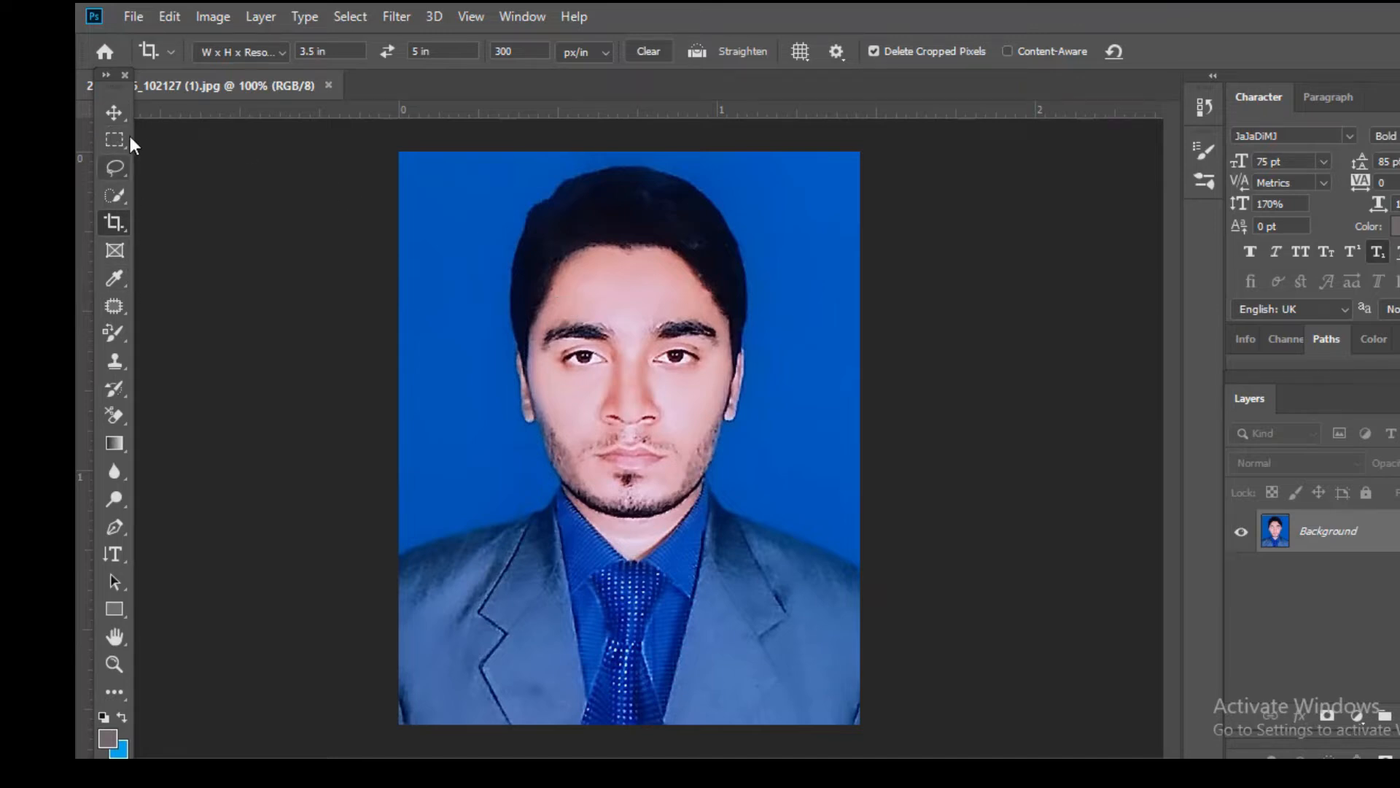
# Step: Try cropping the portrait photo to 3.5 × 5 in at 300 px/in with the Crop tool's default frame, and undo the crop
pyautogui.click(114, 223)
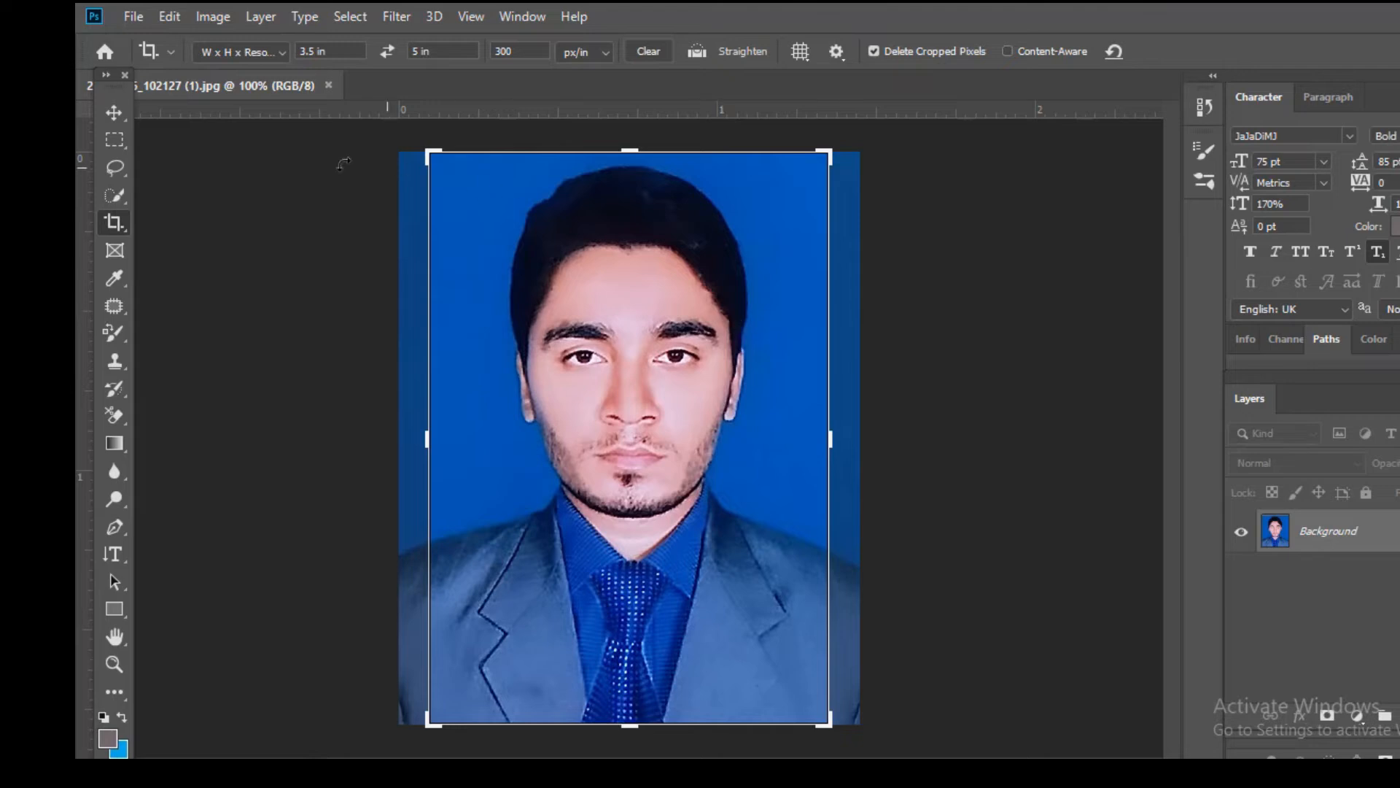
pyautogui.click(120, 111)
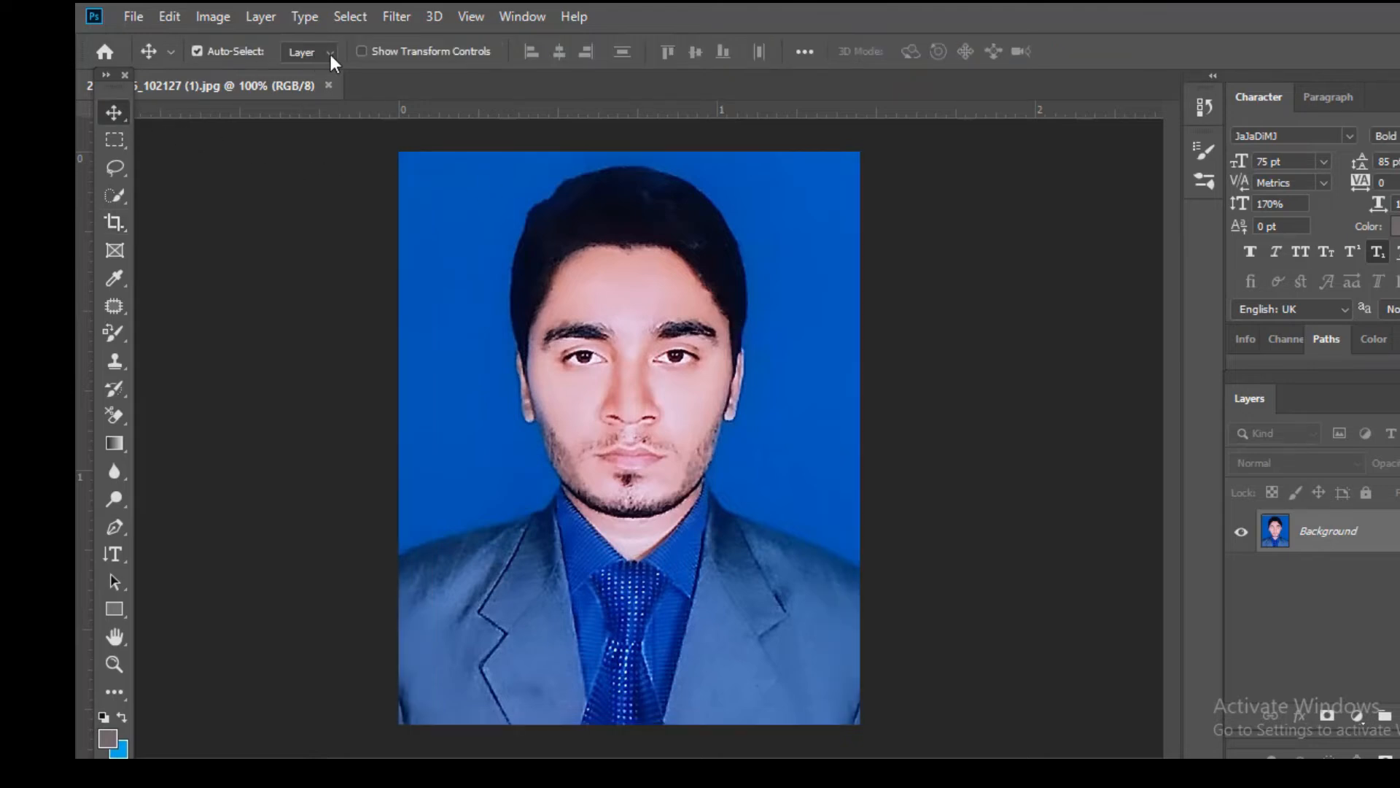
pyautogui.press('c')
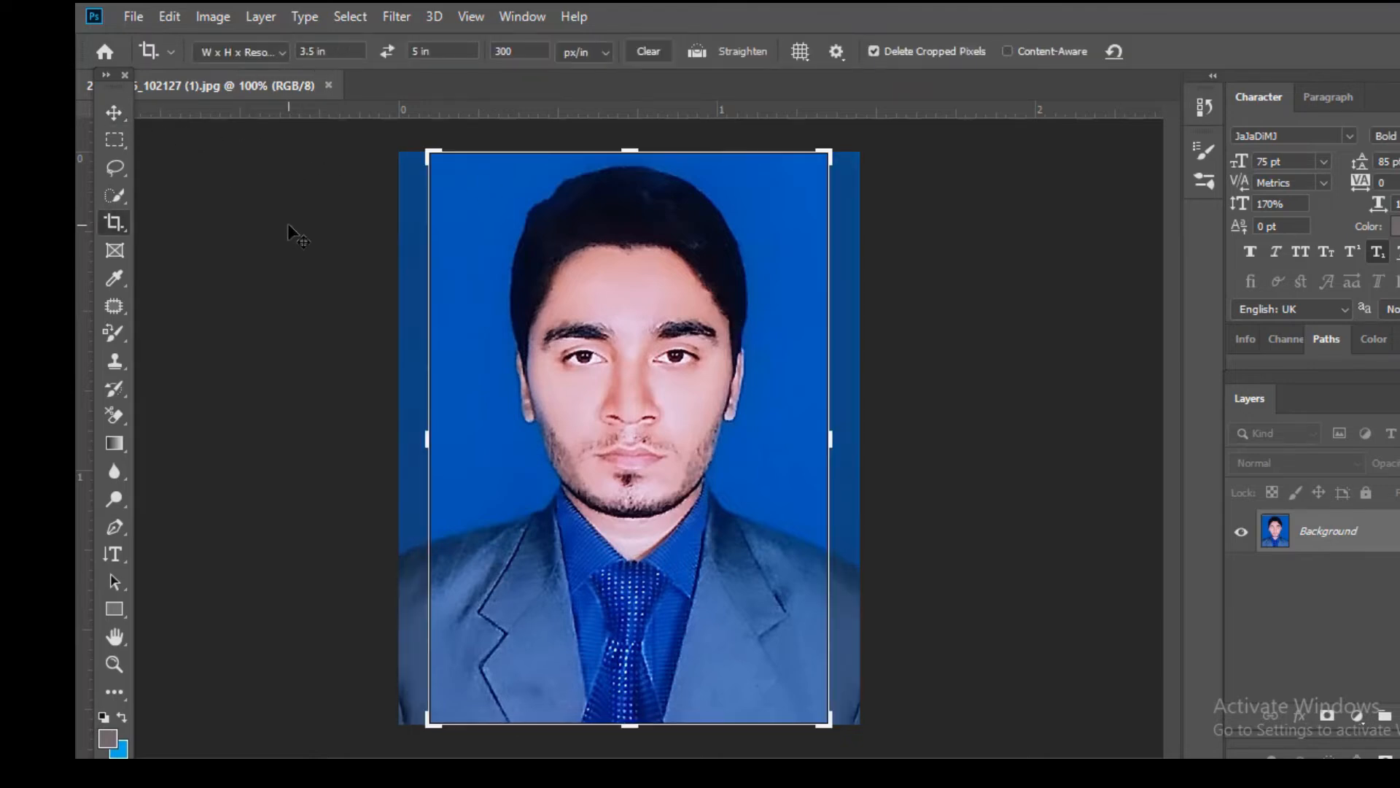
pyautogui.moveTo(350, 49); pyautogui.dragTo(296, 46)
pyautogui.moveTo(475, 51); pyautogui.dragTo(398, 51)
pyautogui.doubleClick(522, 51)
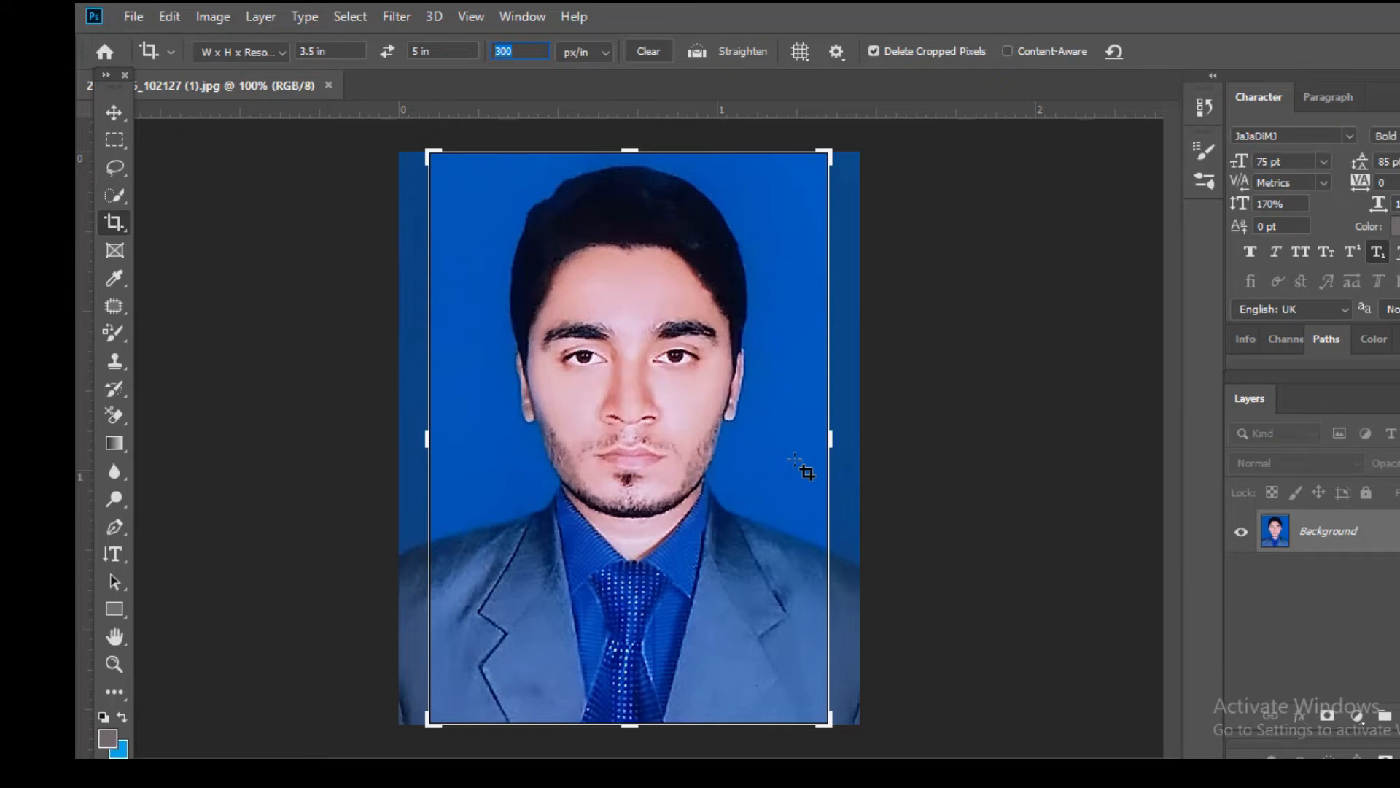
pyautogui.press('Return')
pyautogui.press('Return')
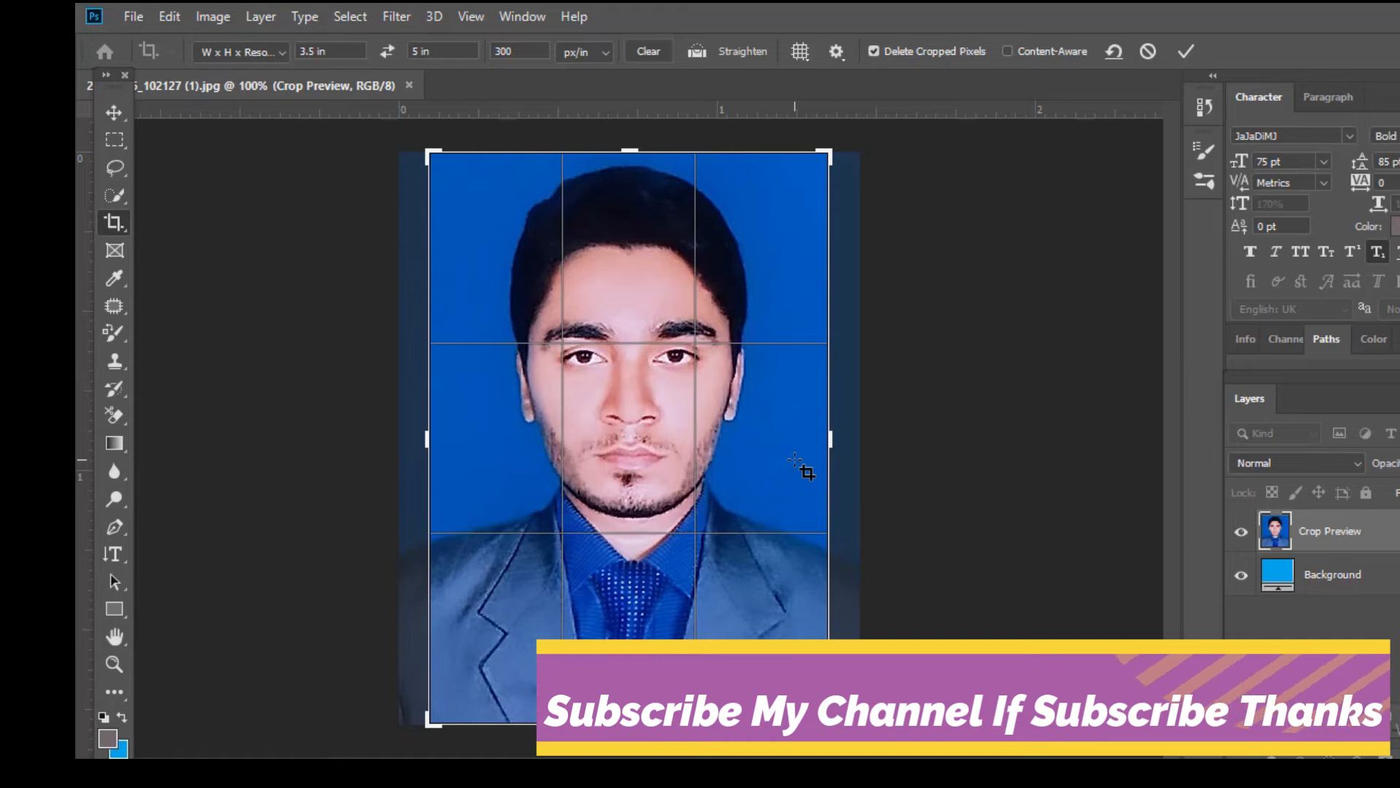
pyautogui.press('Return')
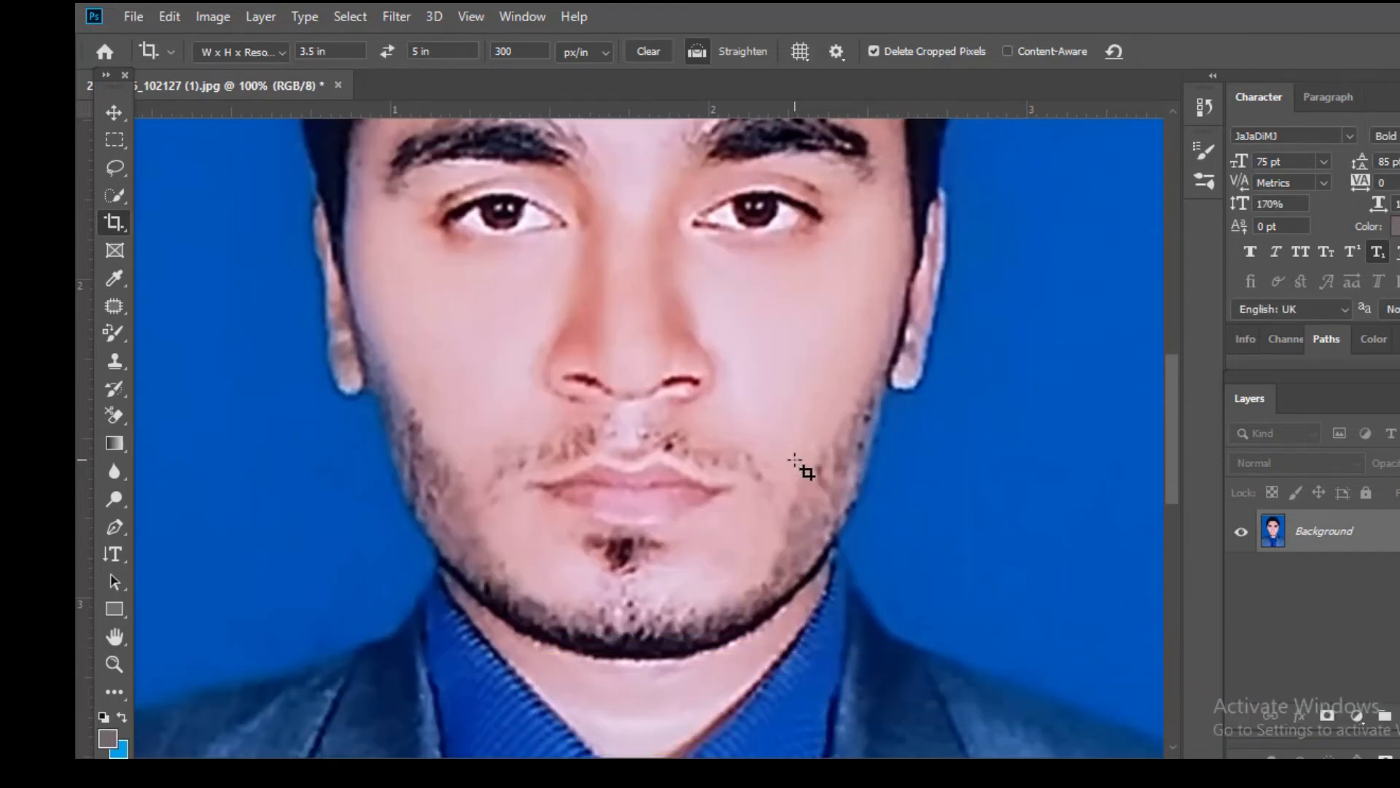
pyautogui.hotkey('ctrl', '0')
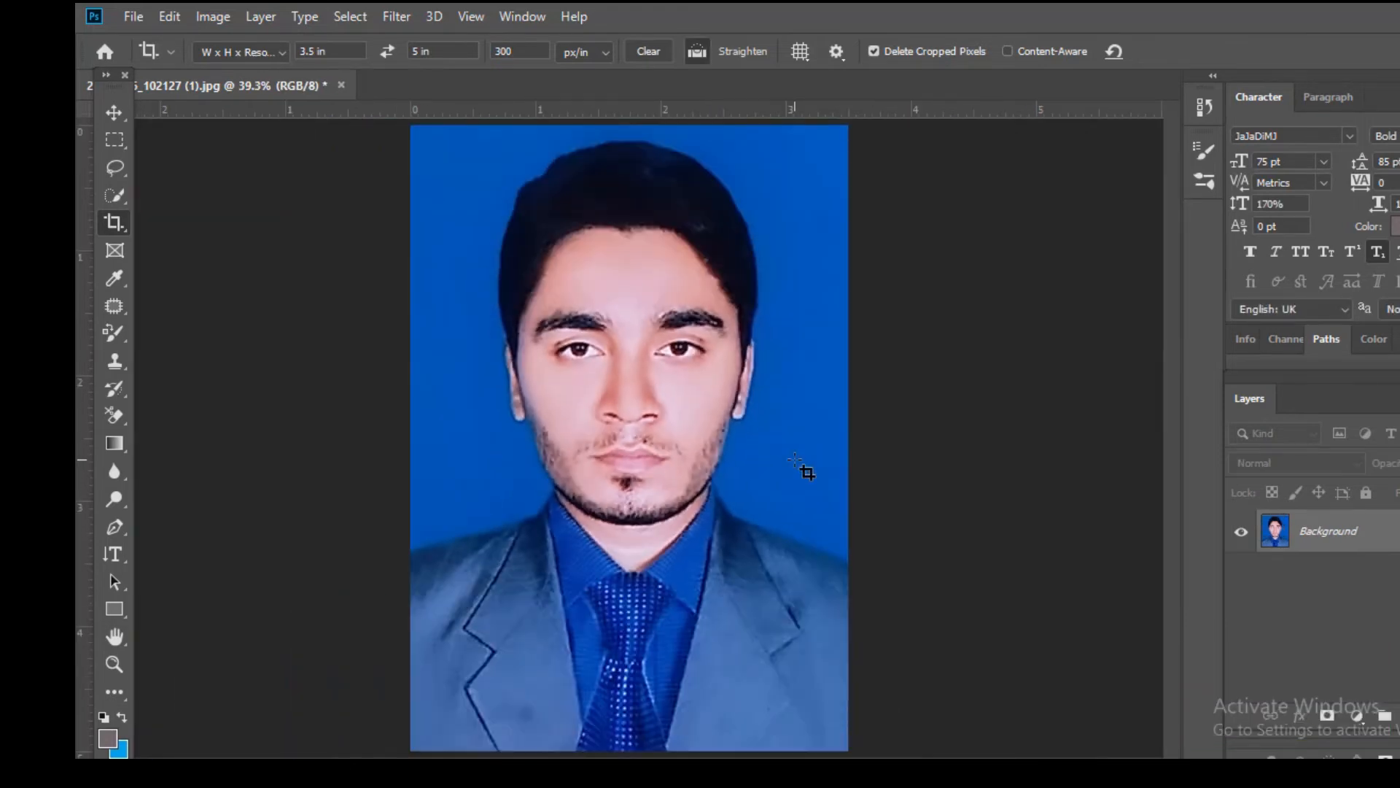
pyautogui.hotkey('ctrl', 'z')
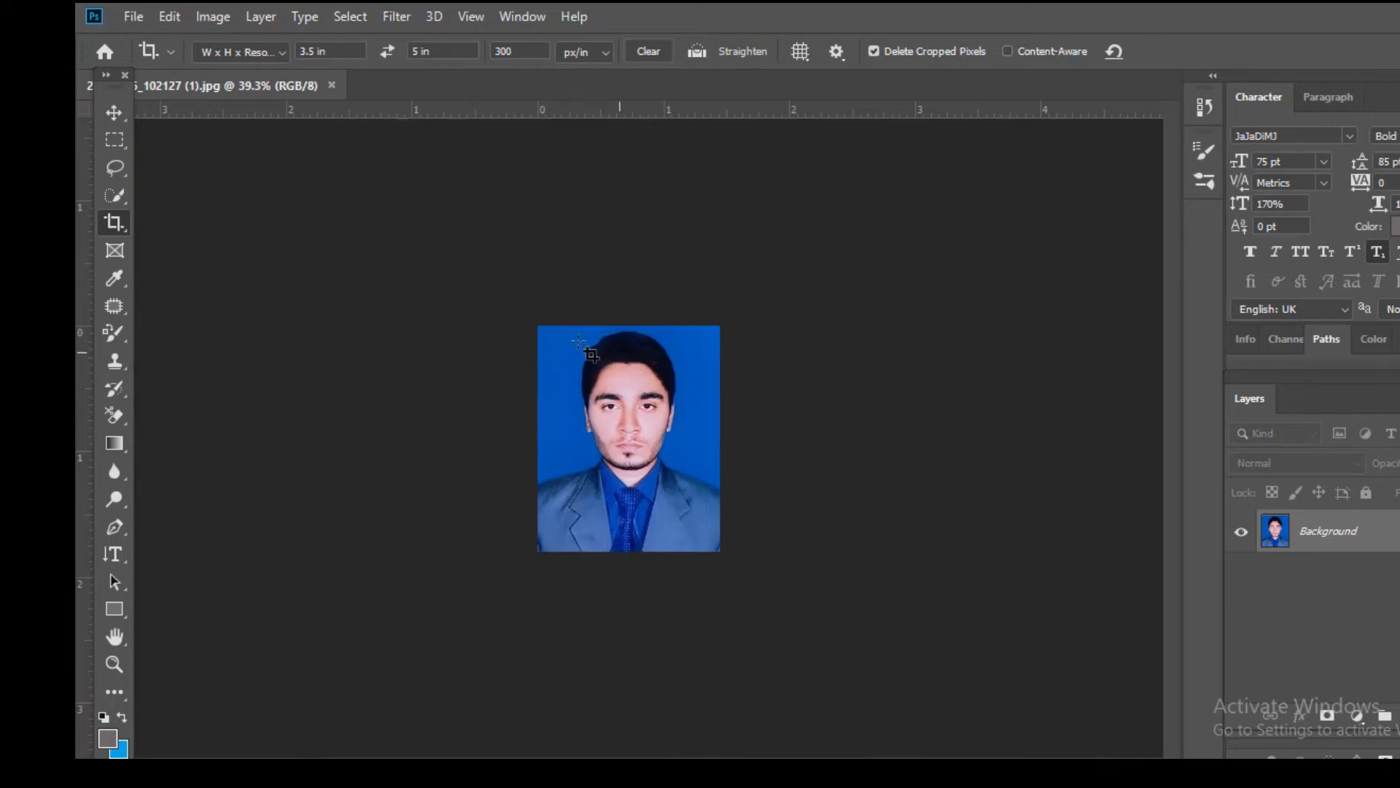
# Step: Draw a 3.5 × 5 in crop frame over the portrait, nudge the photo left within it, and apply the crop
pyautogui.moveTo(549, 336); pyautogui.dragTo(795, 573)
pyautogui.press('Left')
pyautogui.press('Left')
pyautogui.press('Left')
pyautogui.press('Left')
pyautogui.press('Left')
pyautogui.press('Left')
pyautogui.press('Left')
pyautogui.press('Left')
pyautogui.press('Left')
pyautogui.press('Left')
pyautogui.press('Left')
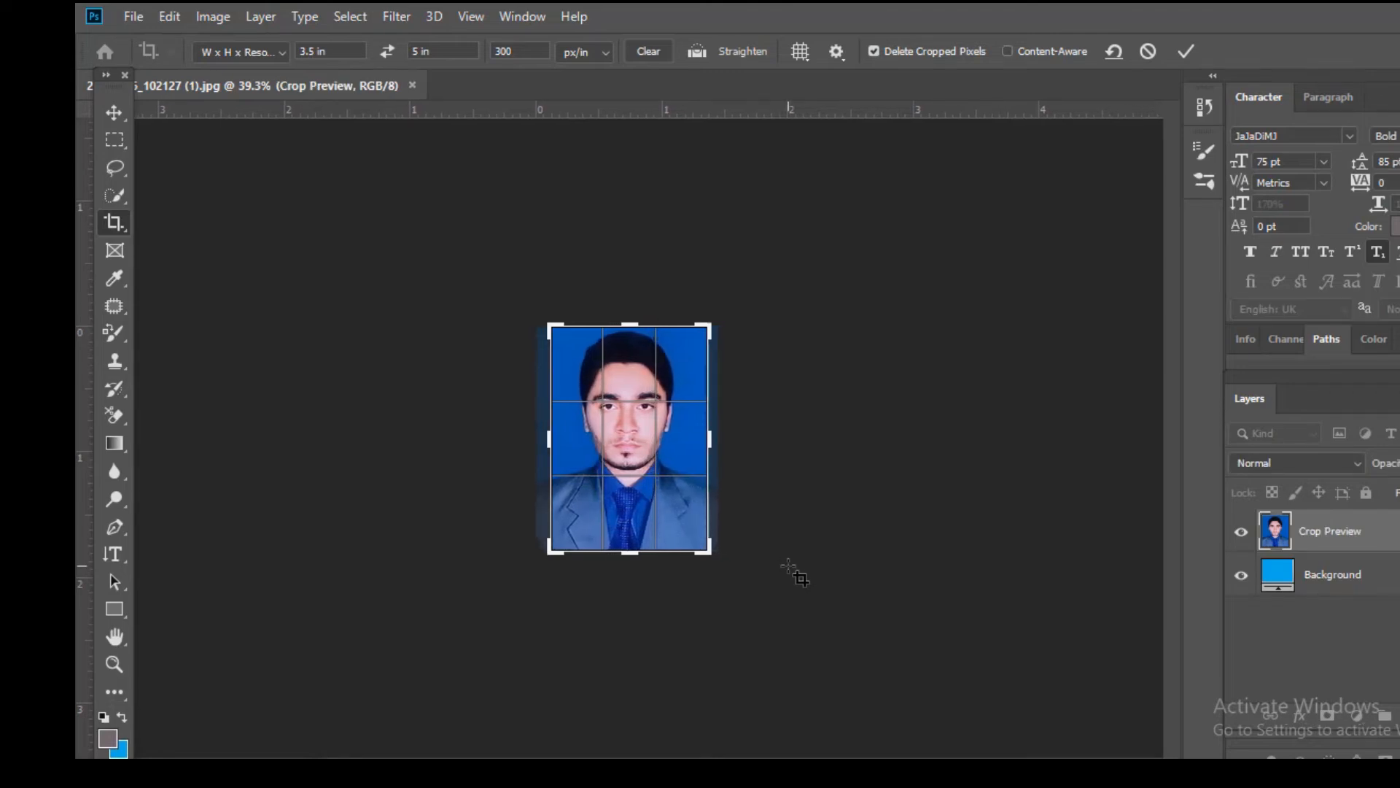
pyautogui.press('Left')
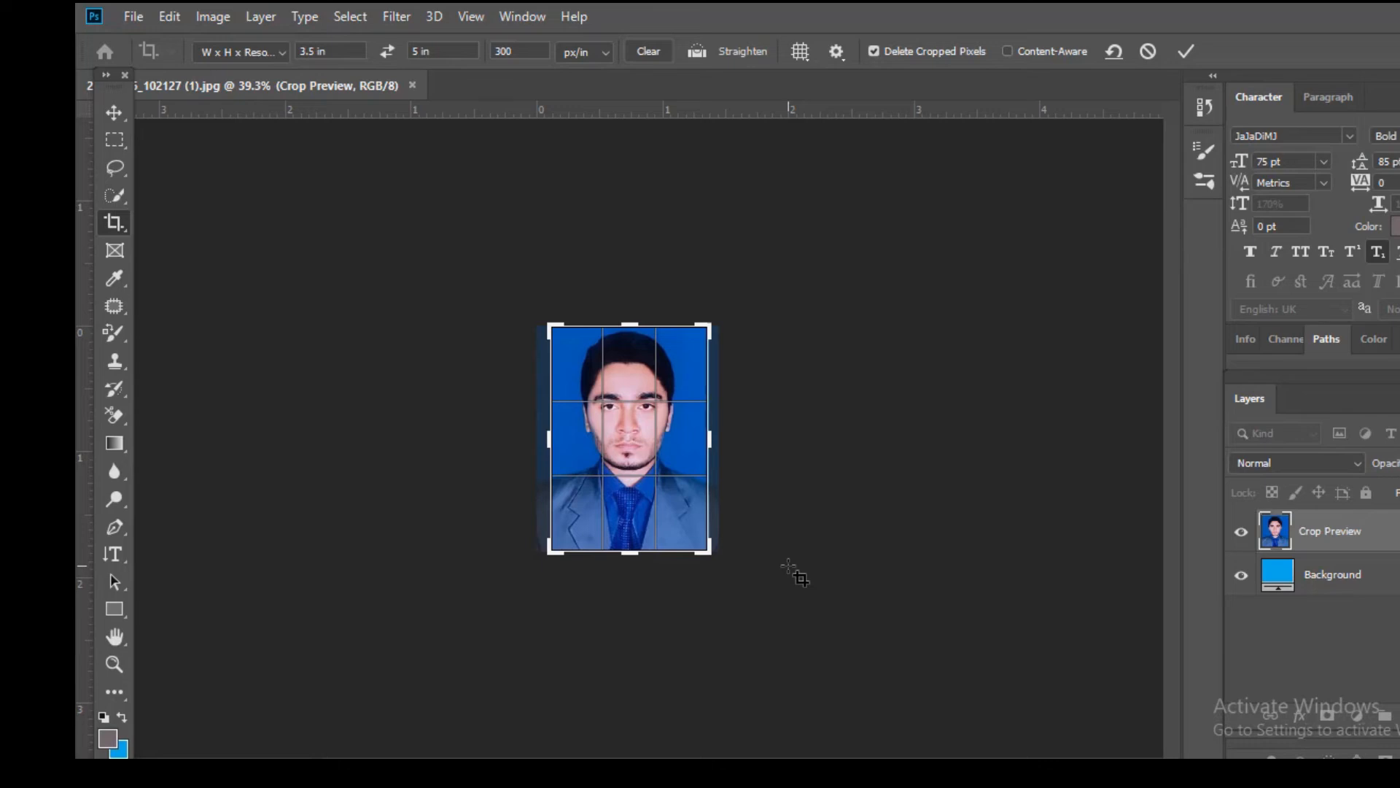
pyautogui.click(215, 17)
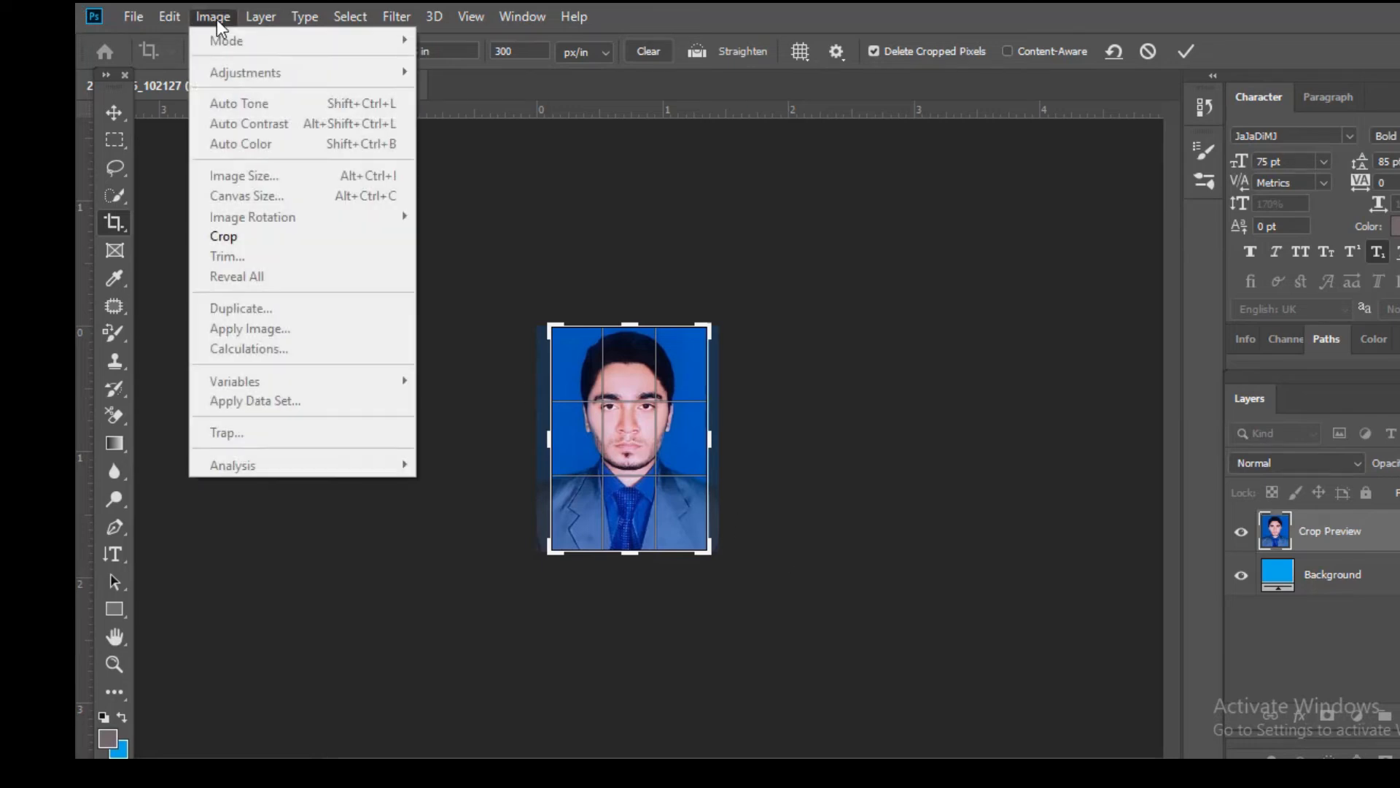
pyautogui.click(229, 239)
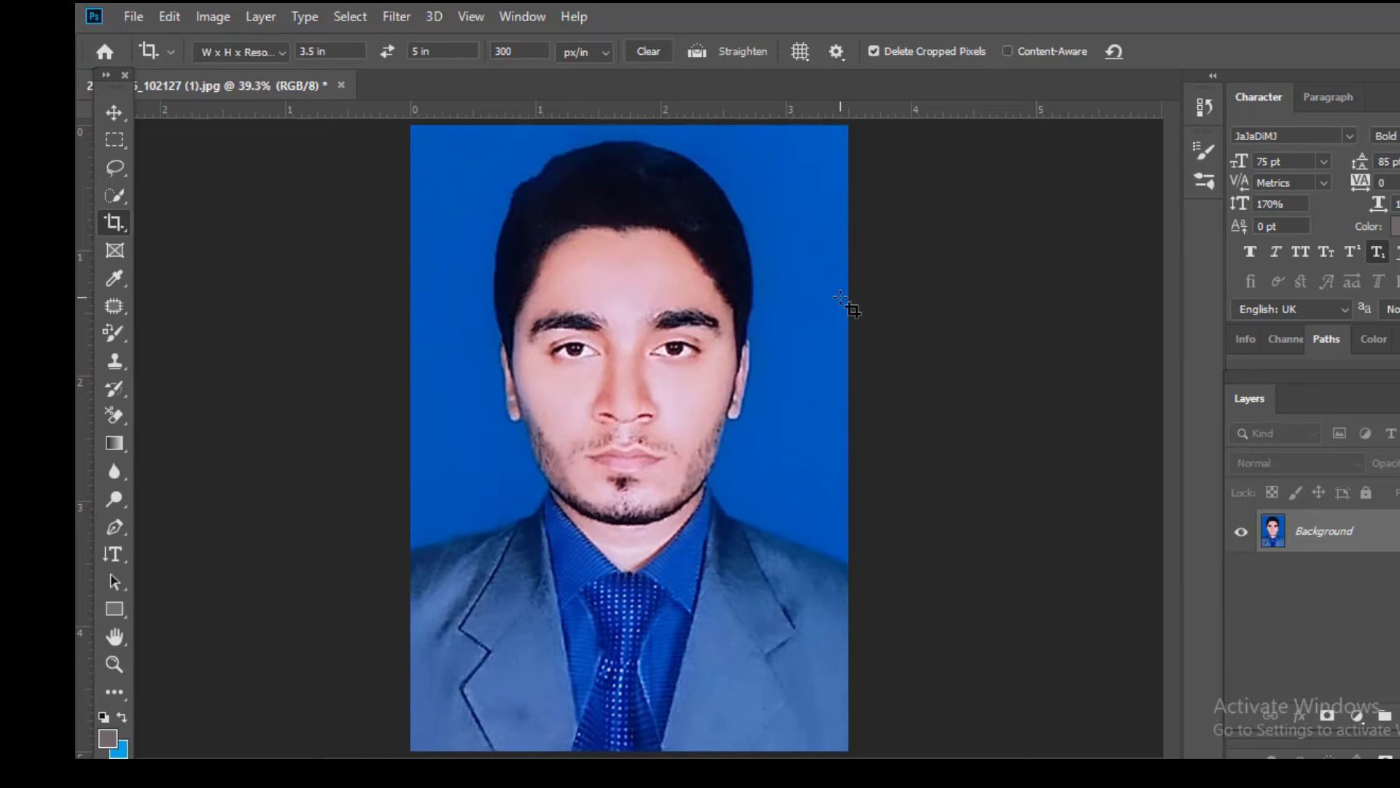
# Step: Undo the applied 3.5 × 5 in crop of the portrait
pyautogui.press('ctrl')
pyautogui.press('ctrl')
pyautogui.press('Return')
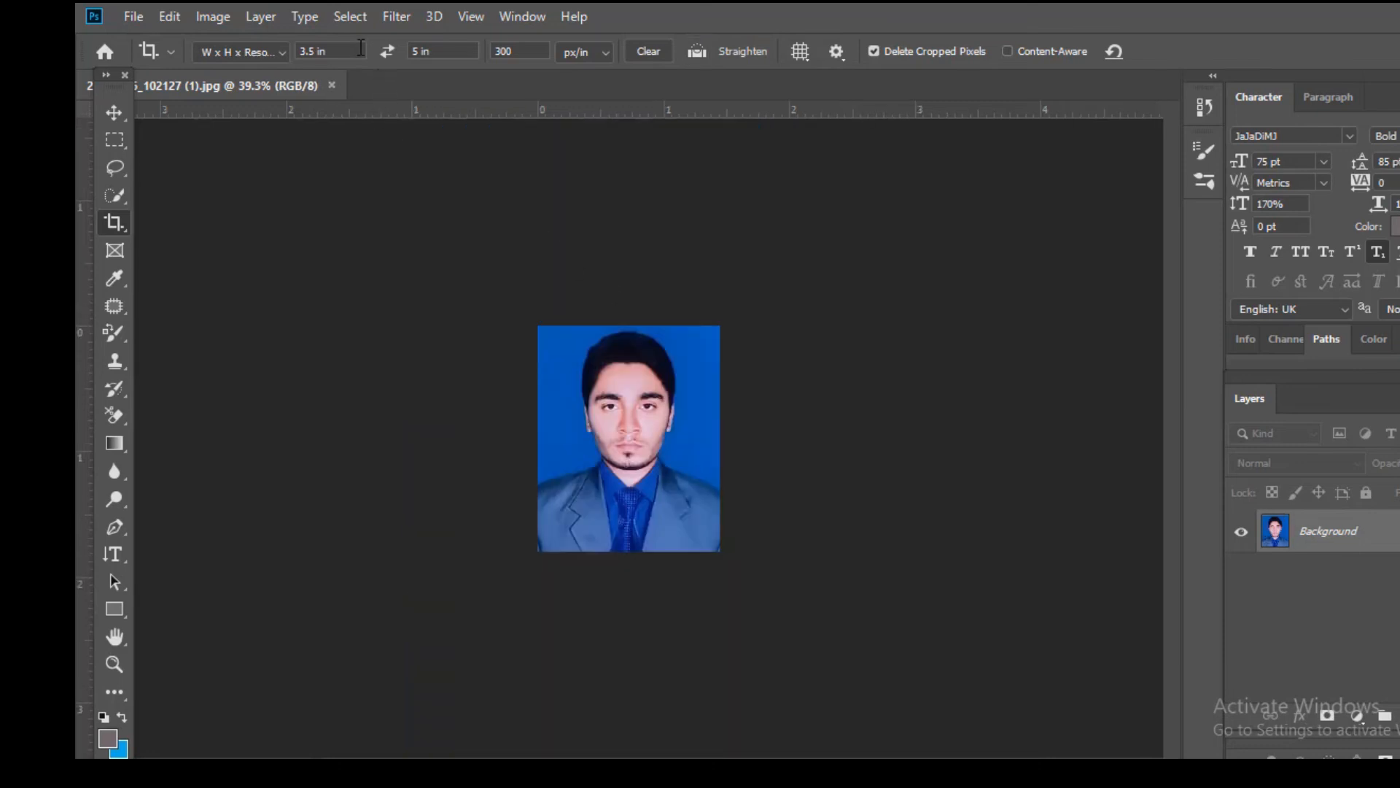
# Step: Set the crop size to 4 in wide by 6 in high and crop the portrait to it at 300 px/in
pyautogui.moveTo(313, 47); pyautogui.dragTo(290, 48)
pyautogui.write('4')
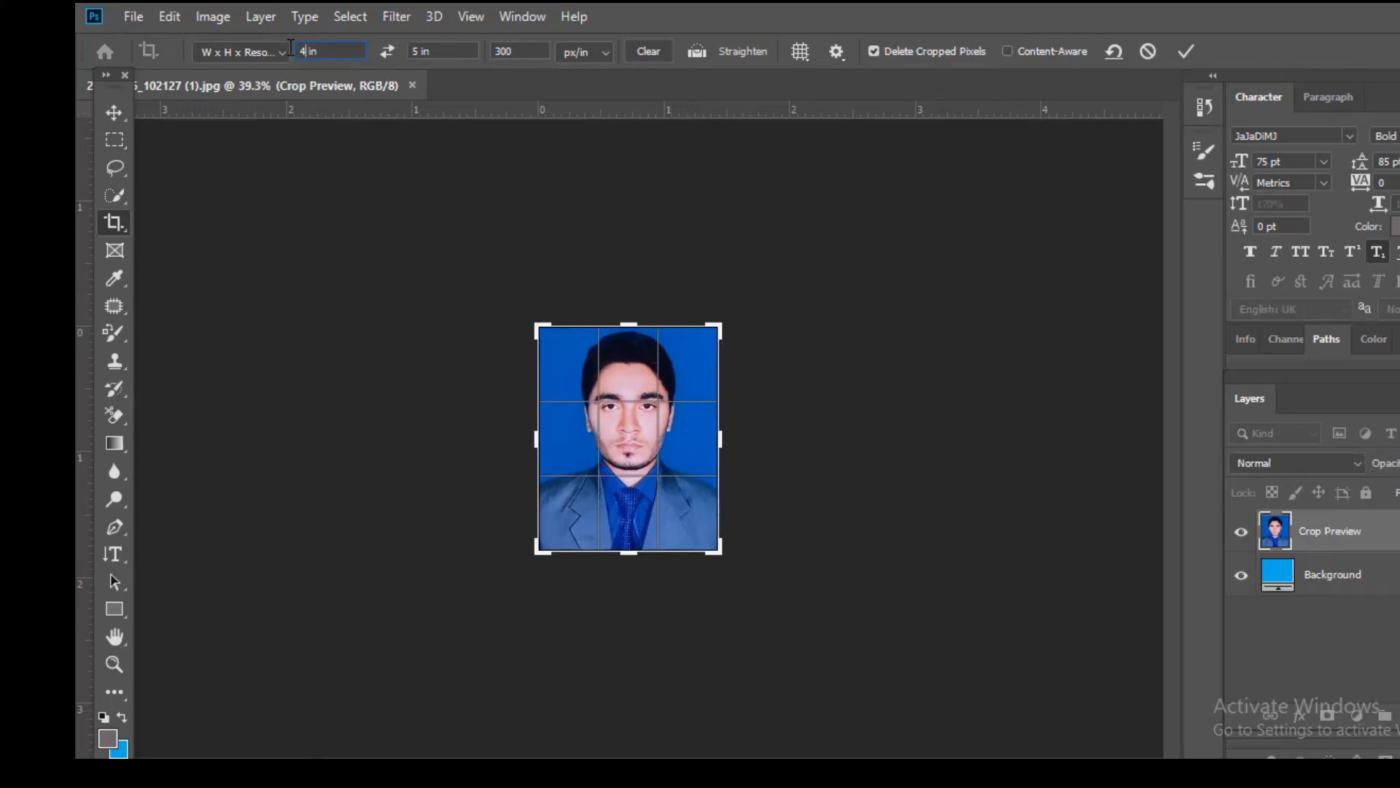
pyautogui.click(417, 48)
pyautogui.write('6')
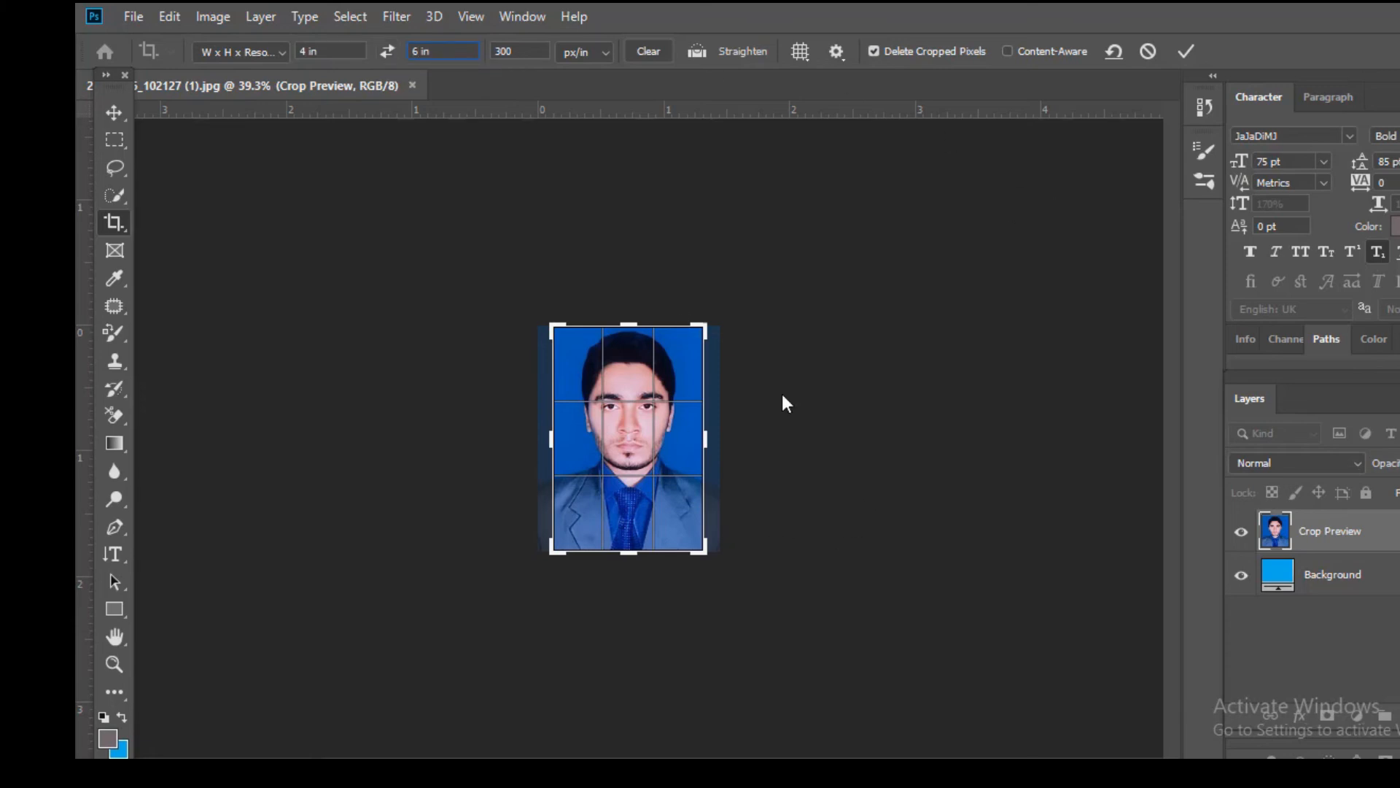
pyautogui.click(200, 14)
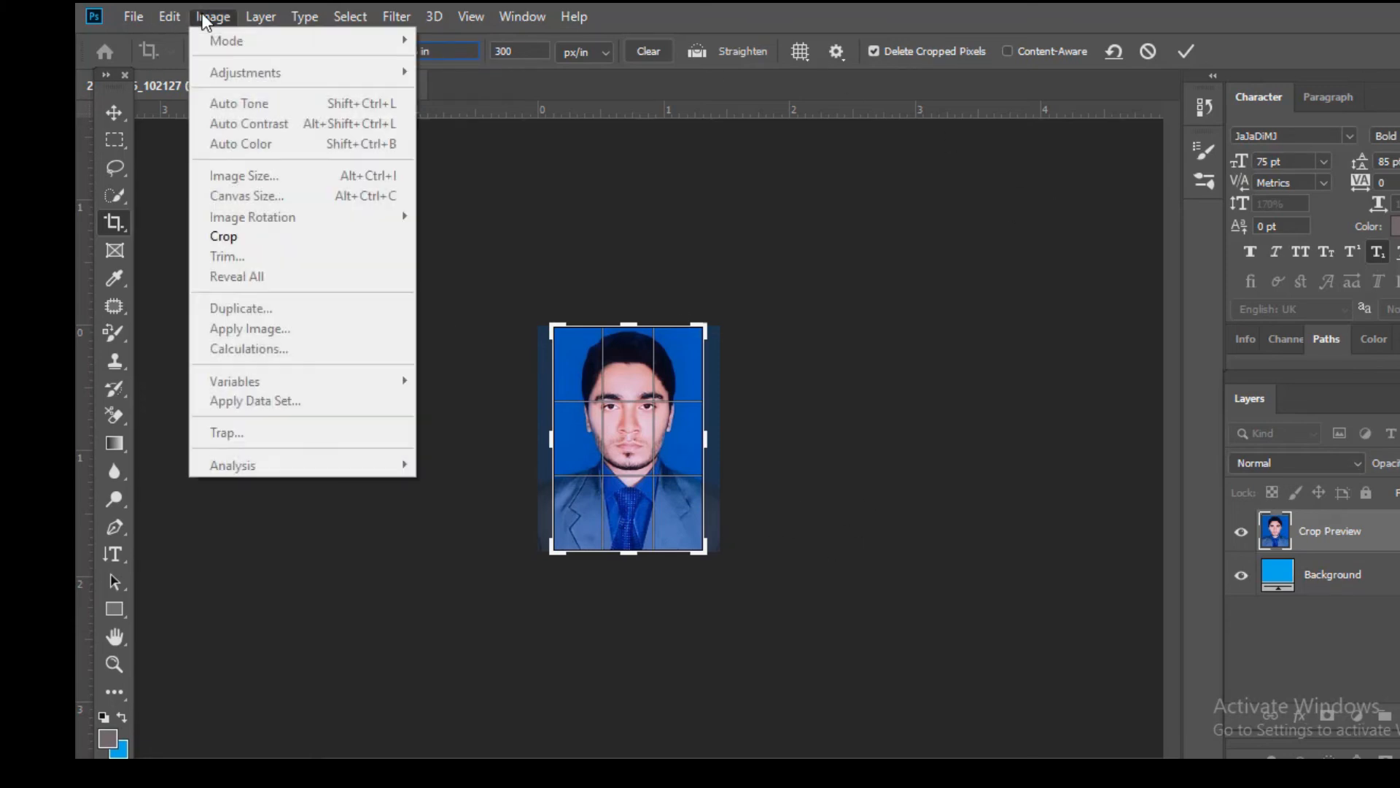
pyautogui.click(224, 238)
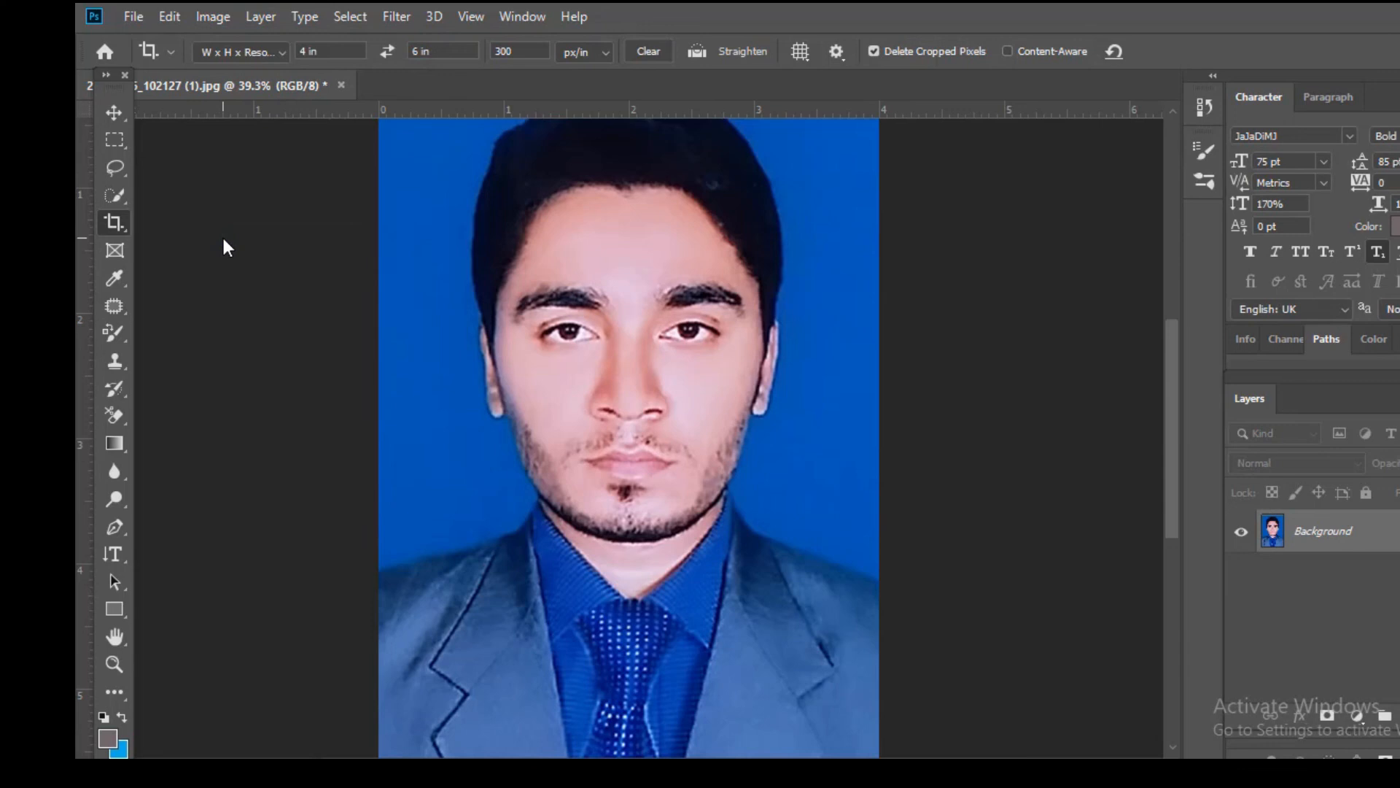
pyautogui.hotkey('ctrl', '-')
pyautogui.hotkey('ctrl', '-')
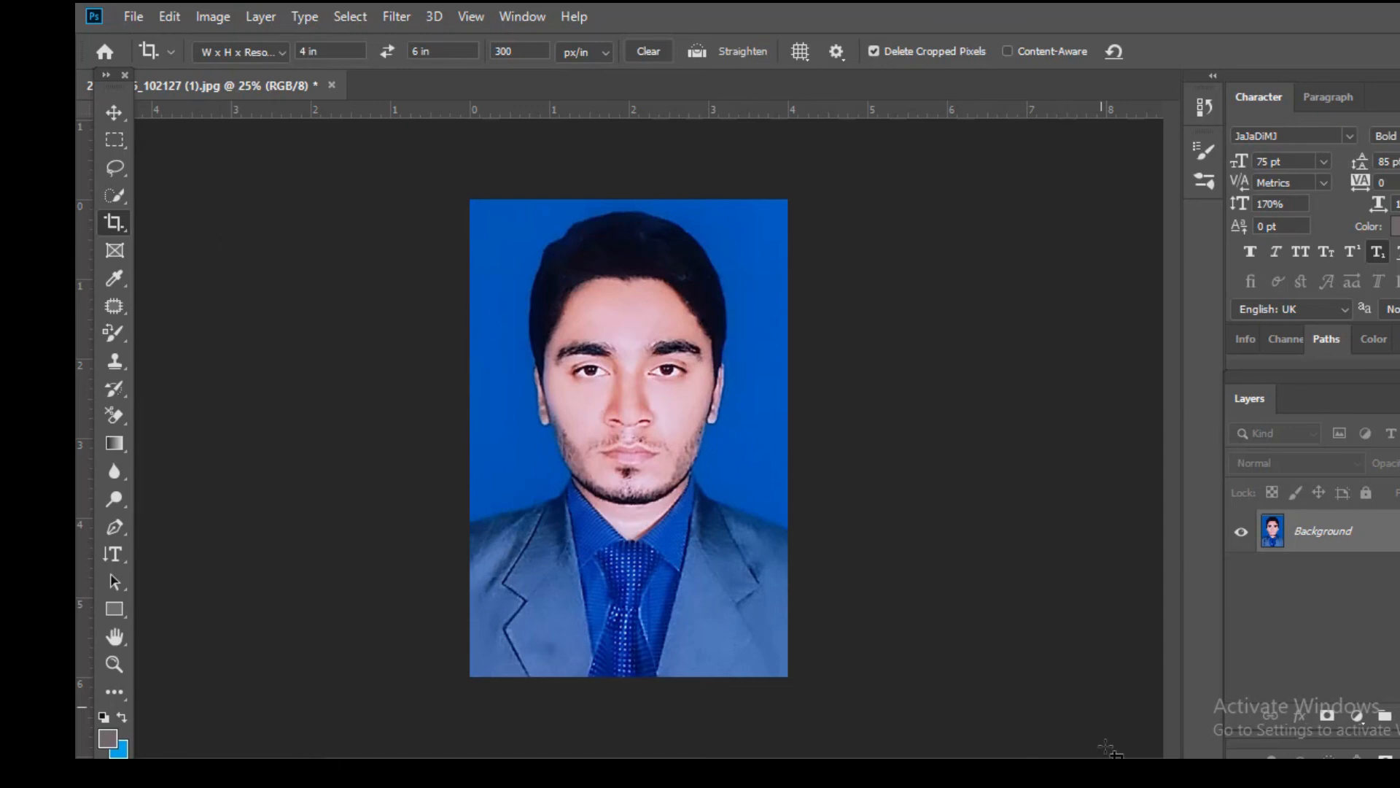
pyautogui.moveTo(1089, 775)
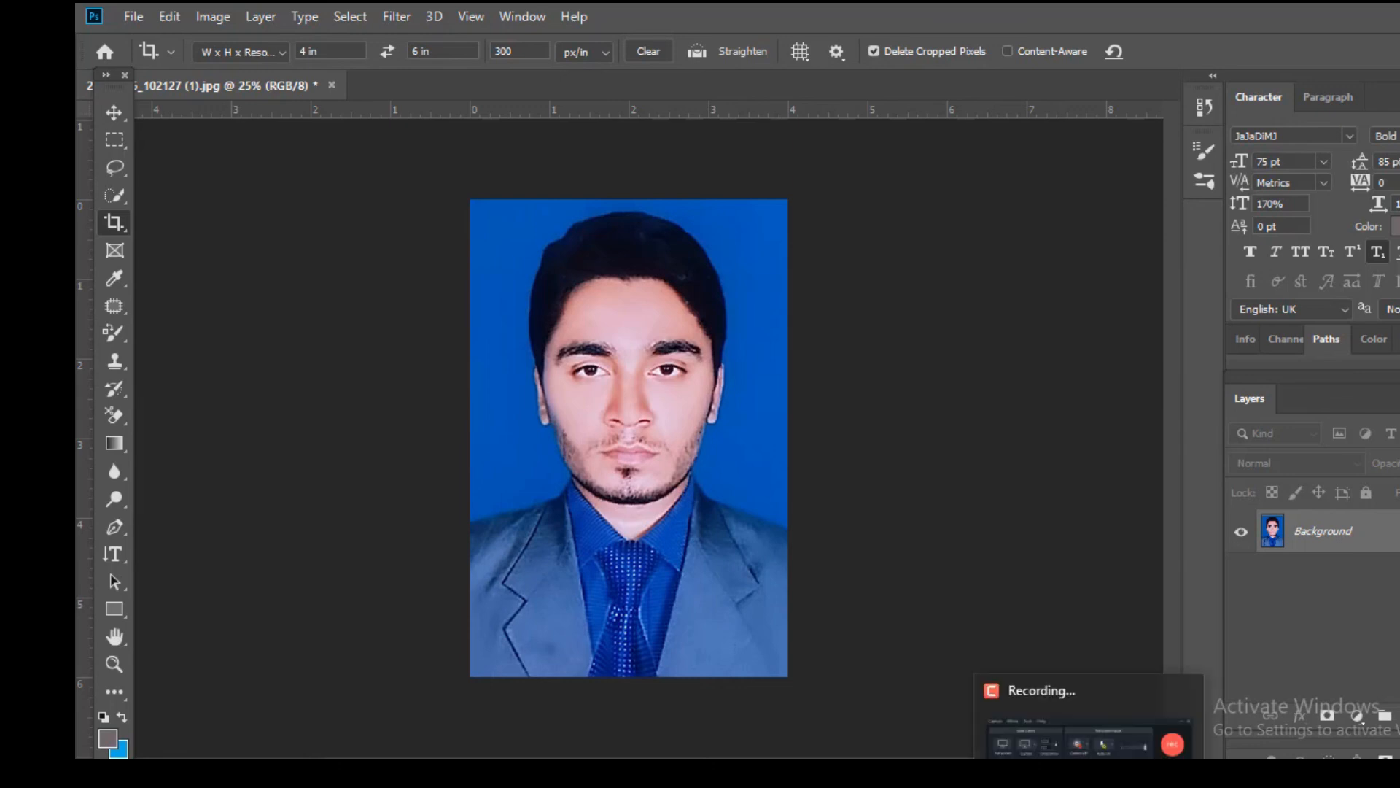